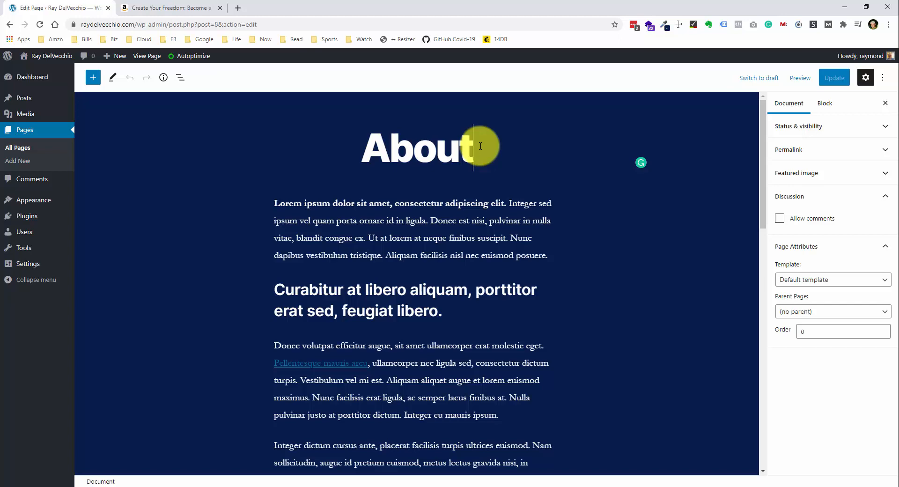
Turn the "Get My Book!" heading, the book image and the BUY NOW button into a reusable block named "Book CTA".
{"action": "scroll", "coordinate": [480, 146], "scroll_direction": "down", "scroll_amount": 10}
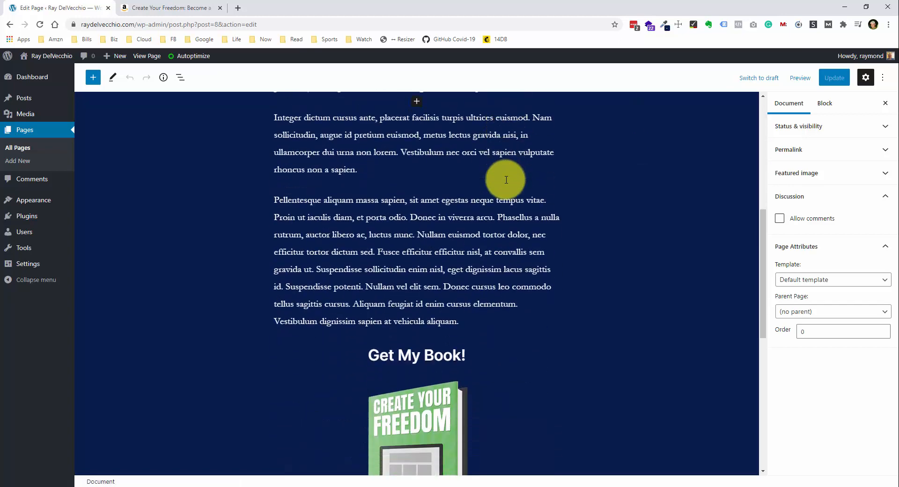
{"action": "scroll", "coordinate": [506, 187], "scroll_direction": "down", "scroll_amount": 2}
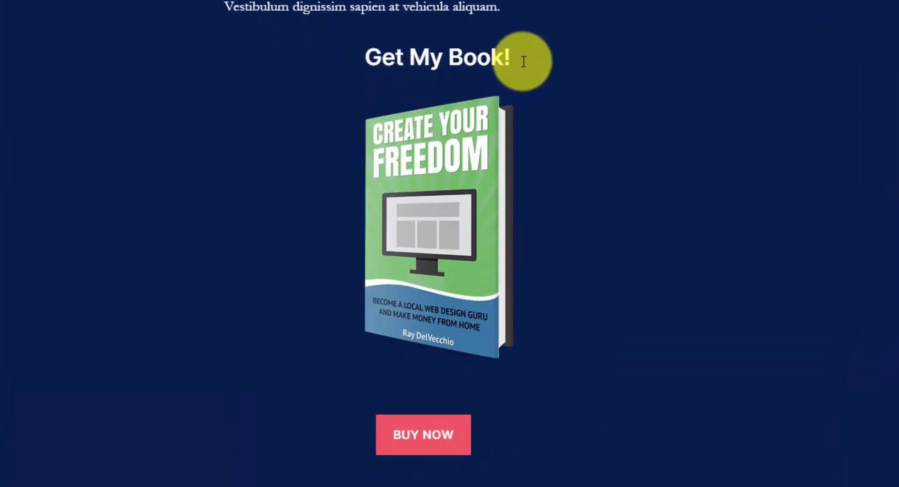
{"action": "left_click", "coordinate": [523, 61]}
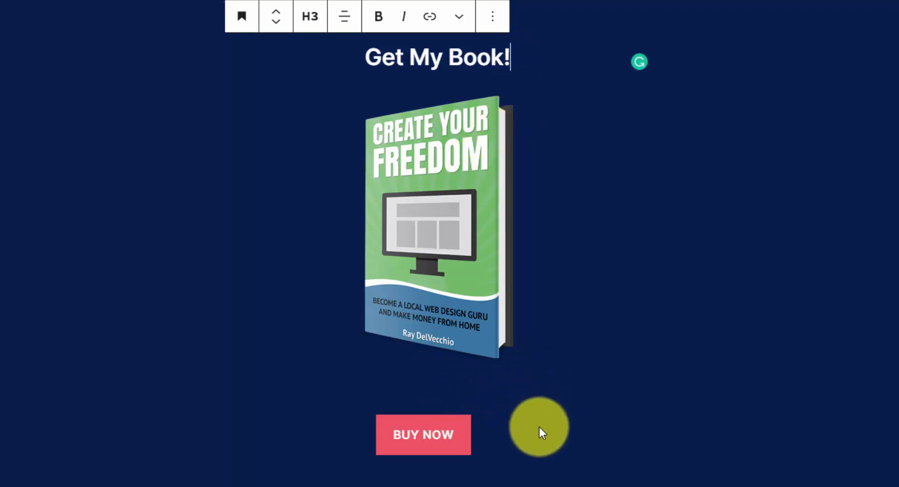
{"action": "left_click", "coordinate": [538, 426], "text": "shift"}
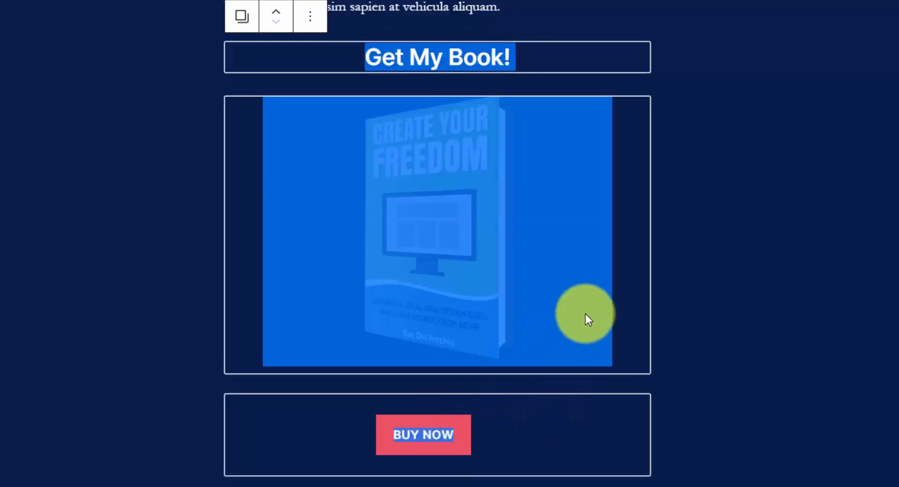
{"action": "left_click", "coordinate": [318, 21]}
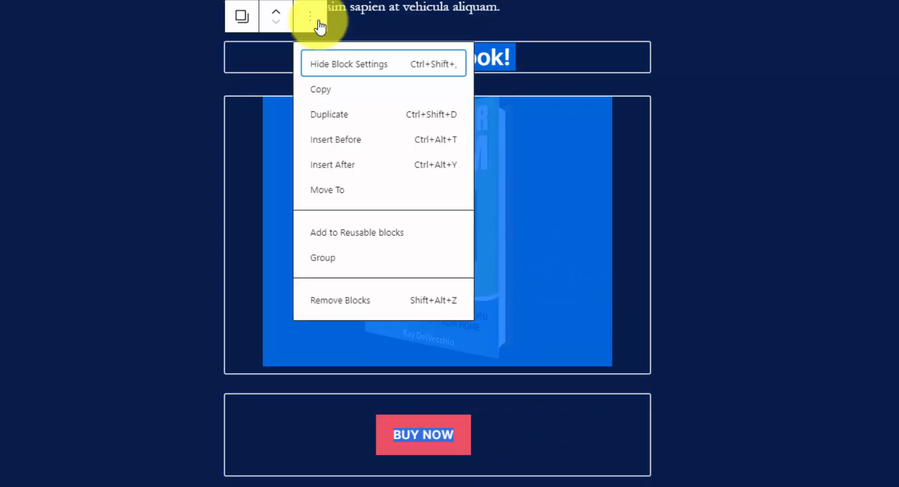
{"action": "left_click", "coordinate": [373, 233]}
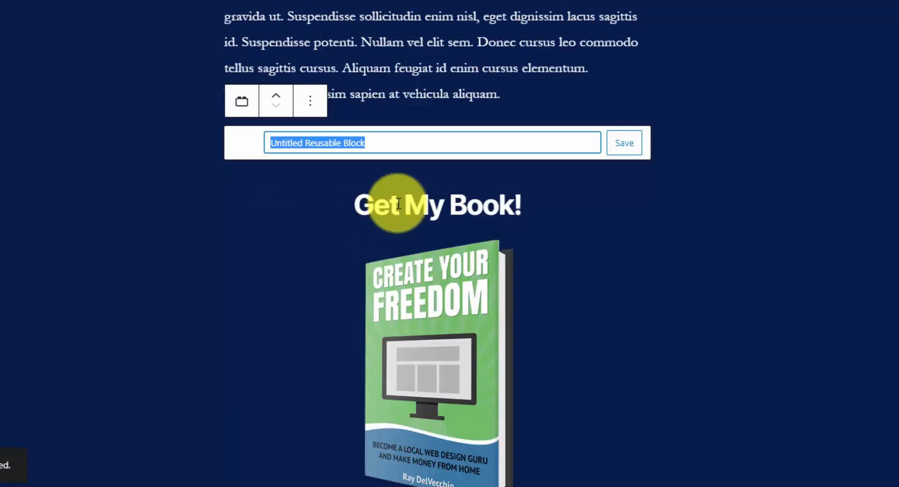
{"action": "type", "text": "Book CTA"}
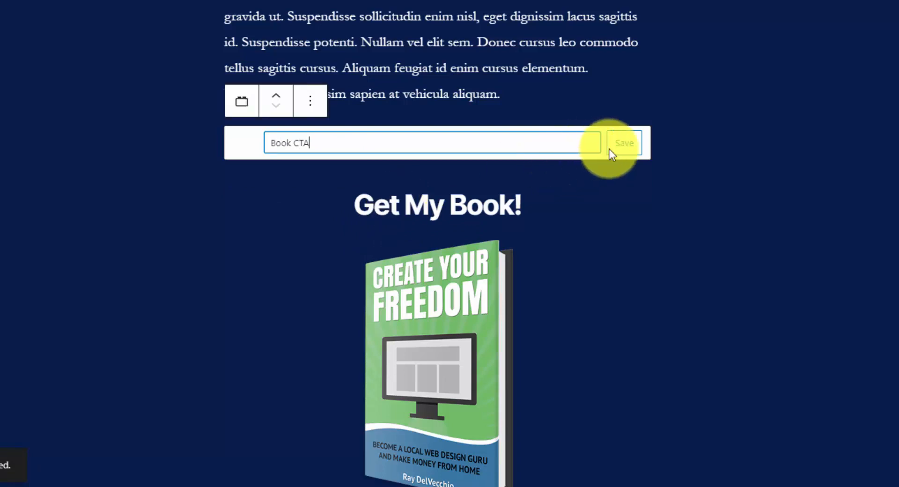
{"action": "left_click", "coordinate": [627, 146]}
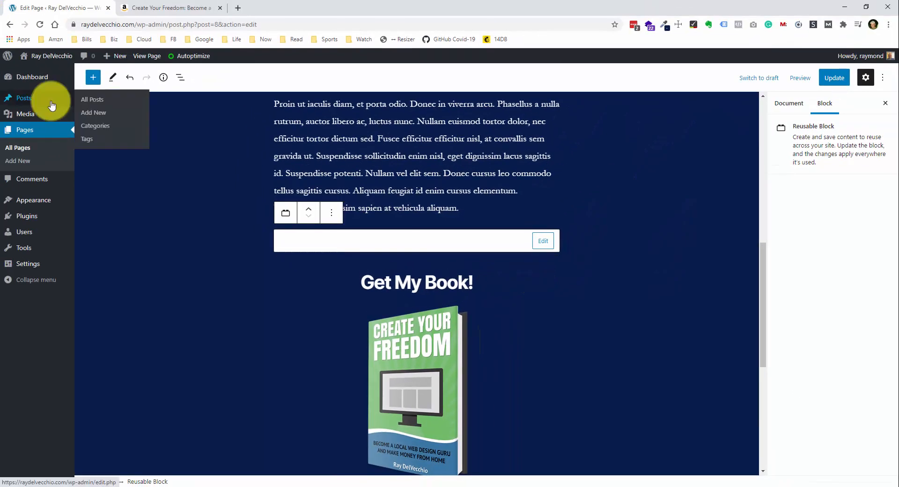
Stay on the About page editor and update the page to save its changes.
{"action": "left_click", "coordinate": [52, 104]}
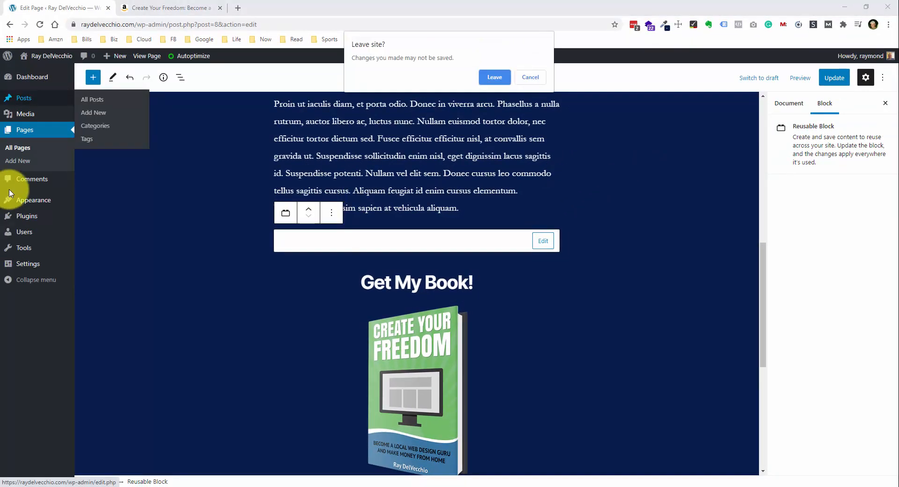
{"action": "left_click", "coordinate": [530, 83]}
{"action": "scroll", "coordinate": [749, 104], "scroll_direction": "up", "scroll_amount": 5}
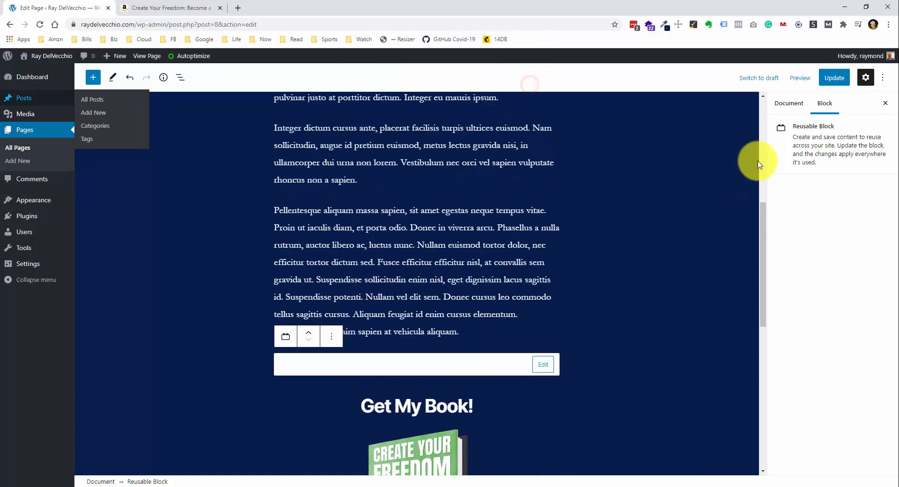
{"action": "left_click", "coordinate": [836, 80]}
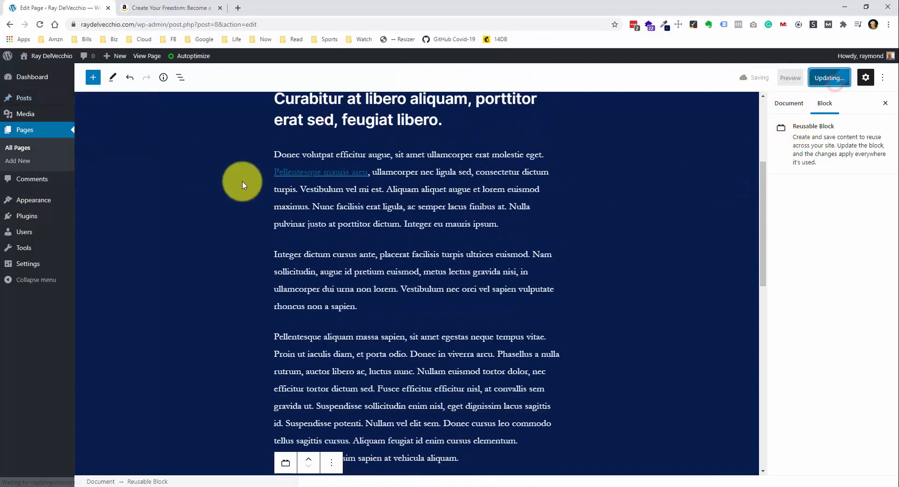
Open the posts list and examine the edit.php part of its web address.
{"action": "left_click", "coordinate": [40, 97]}
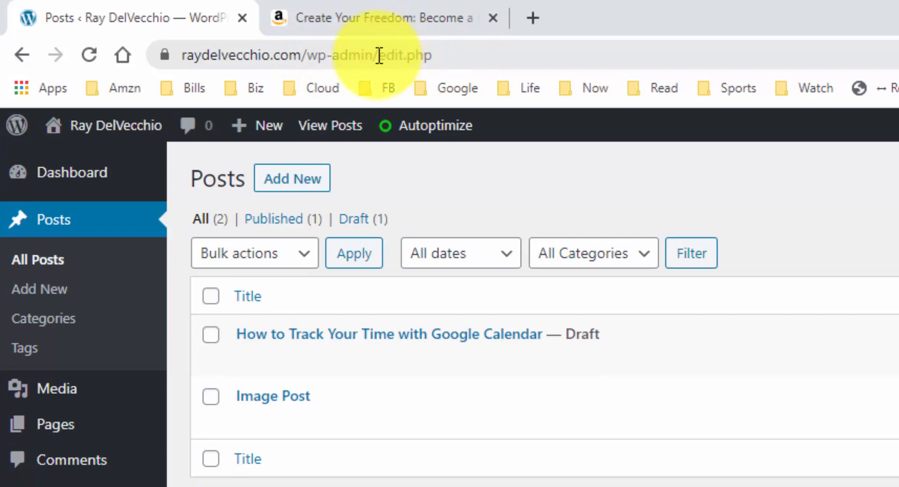
{"action": "left_click", "coordinate": [378, 54]}
{"action": "left_click", "coordinate": [382, 53]}
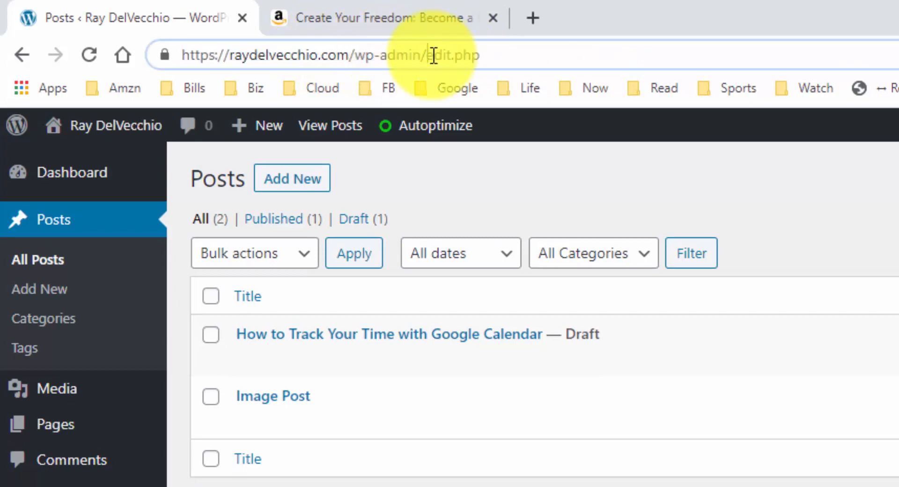
{"action": "left_click_drag", "start_coordinate": [426, 55], "coordinate": [507, 55]}
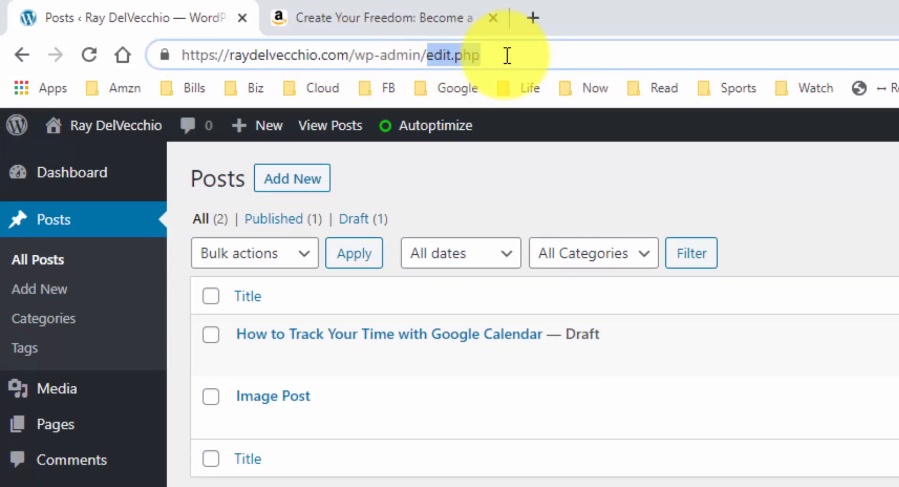
Open the pages list and examine the post_type=page parameter in its web address.
{"action": "left_click", "coordinate": [75, 425]}
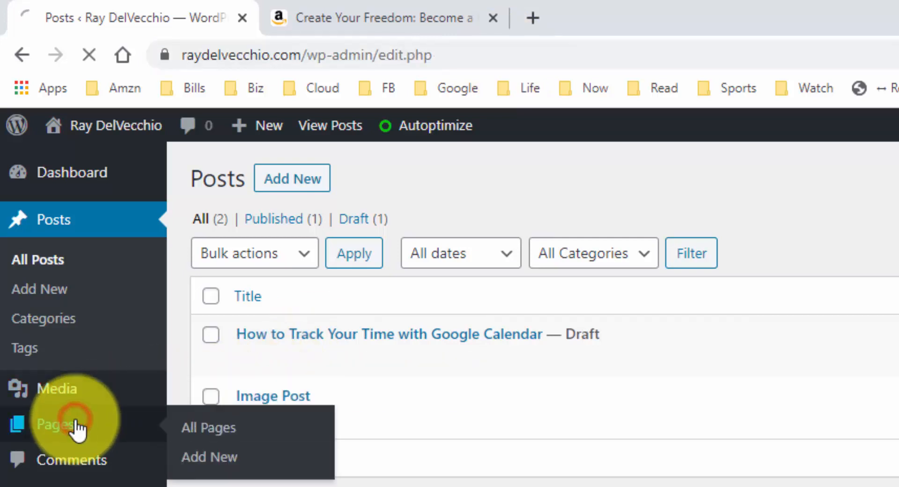
{"action": "left_click", "coordinate": [381, 54]}
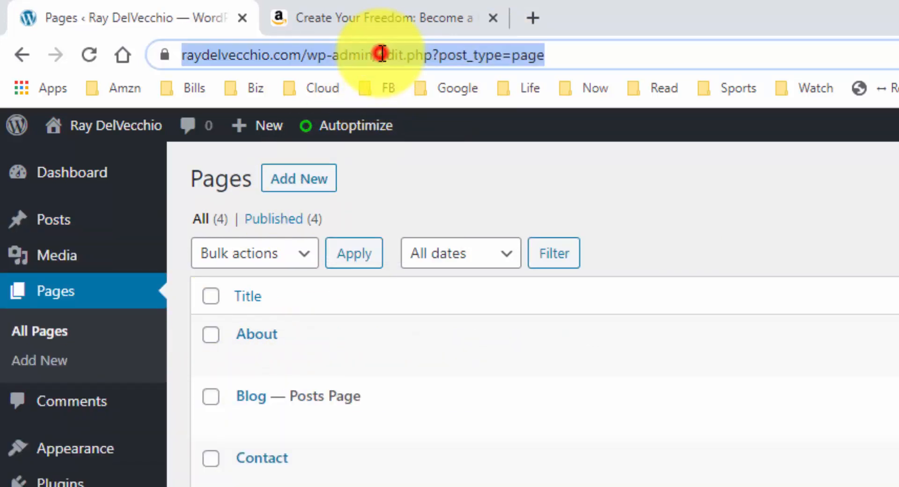
{"action": "left_click", "coordinate": [381, 53]}
{"action": "left_click", "coordinate": [428, 55]}
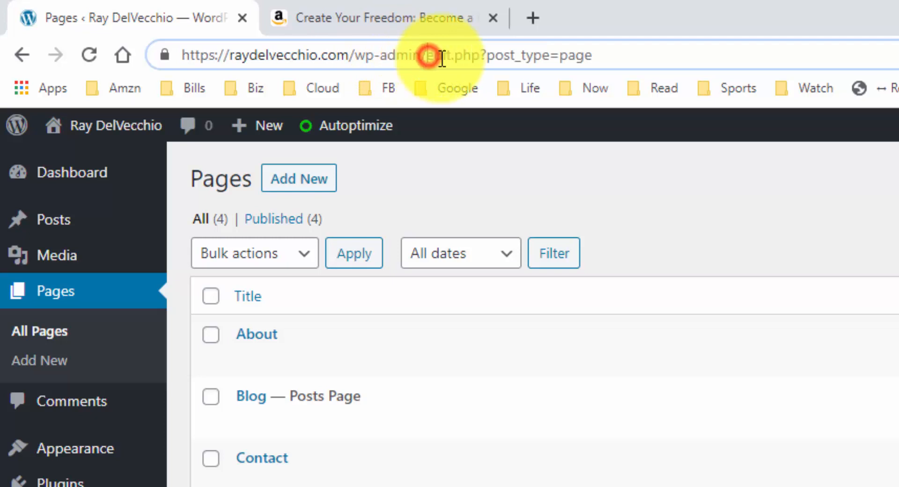
{"action": "left_click_drag", "start_coordinate": [442, 59], "coordinate": [496, 56]}
{"action": "left_click", "coordinate": [492, 57]}
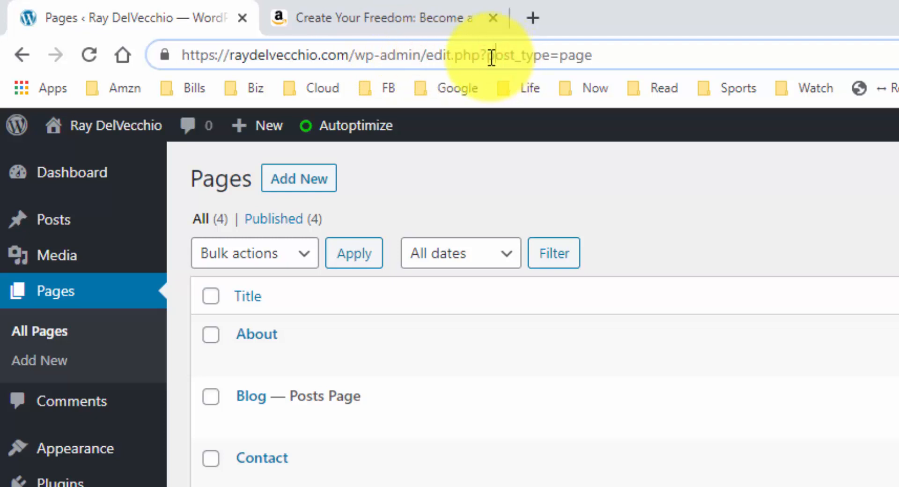
{"action": "left_click_drag", "start_coordinate": [488, 56], "coordinate": [548, 56]}
{"action": "left_click", "coordinate": [549, 56]}
{"action": "double_click", "coordinate": [577, 55]}
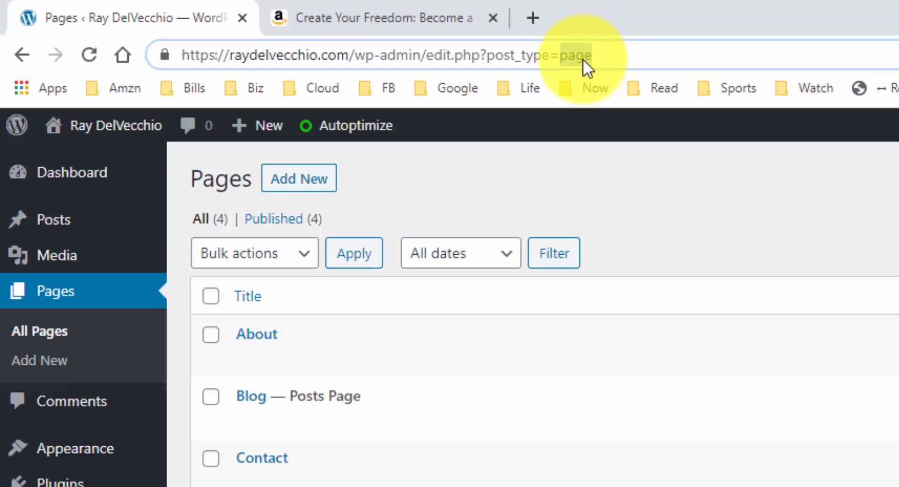
Switch to Notepad and copy the text wp_block.
{"action": "key", "text": "alt+Tab"}
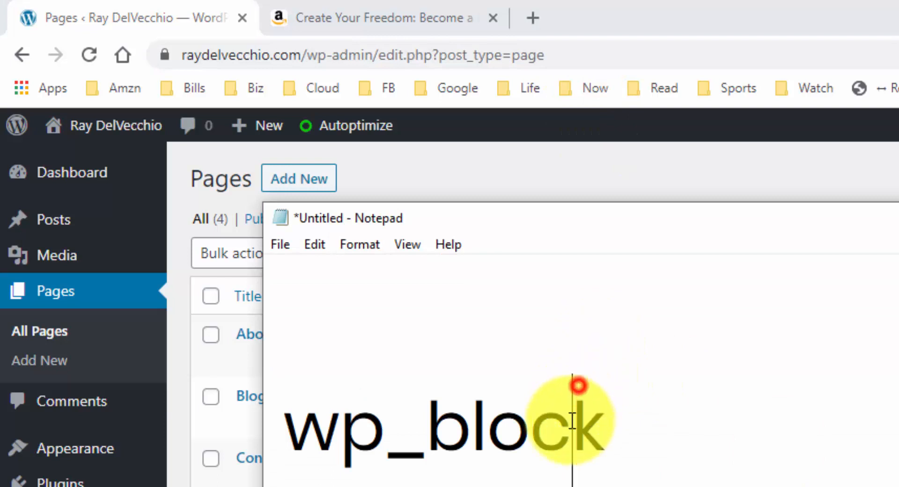
{"action": "left_click_drag", "start_coordinate": [629, 431], "coordinate": [291, 464]}
{"action": "key", "text": "ctrl+c"}
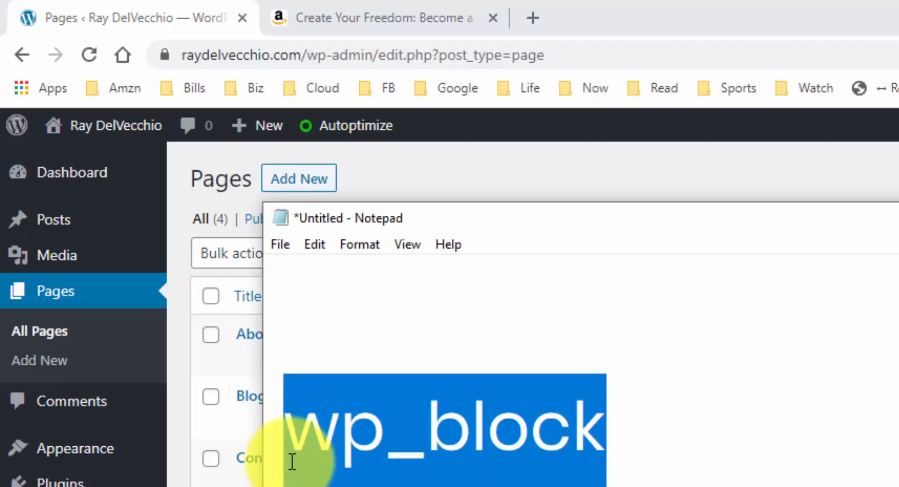
Replace page with wp_block as the post_type value in the browser address and load the reusable blocks list.
{"action": "left_click", "coordinate": [552, 51]}
{"action": "double_click", "coordinate": [586, 53]}
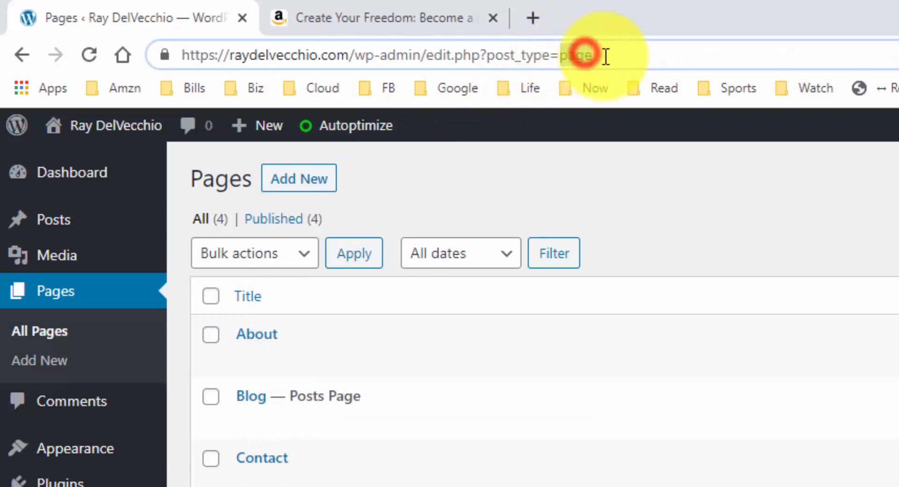
{"action": "key", "text": "ctrl+v"}
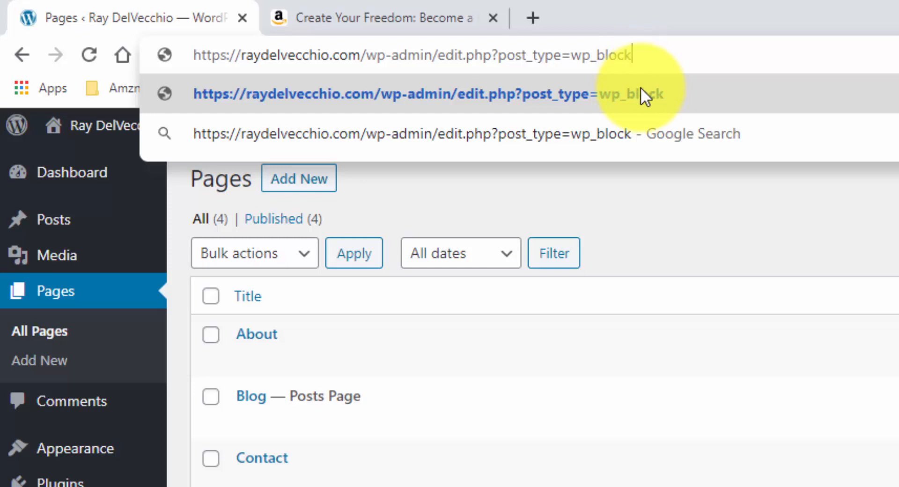
{"action": "left_click", "coordinate": [649, 108]}
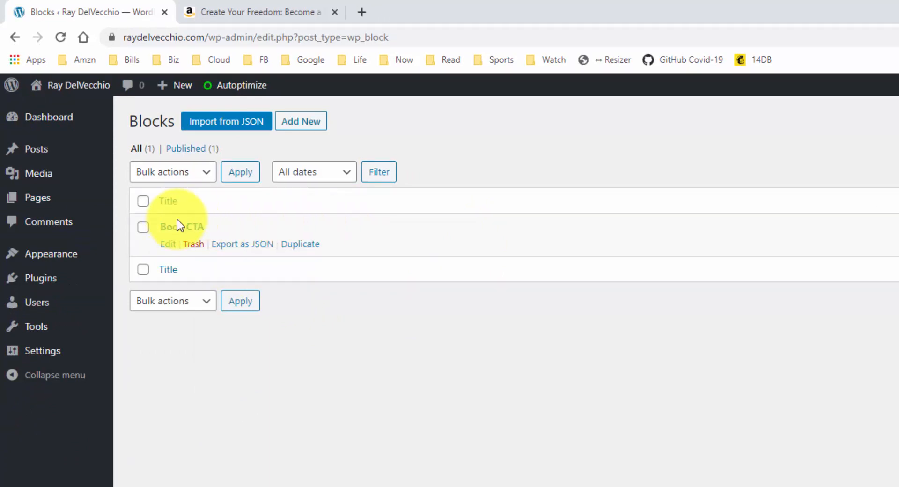
{"action": "left_click", "coordinate": [338, 33]}
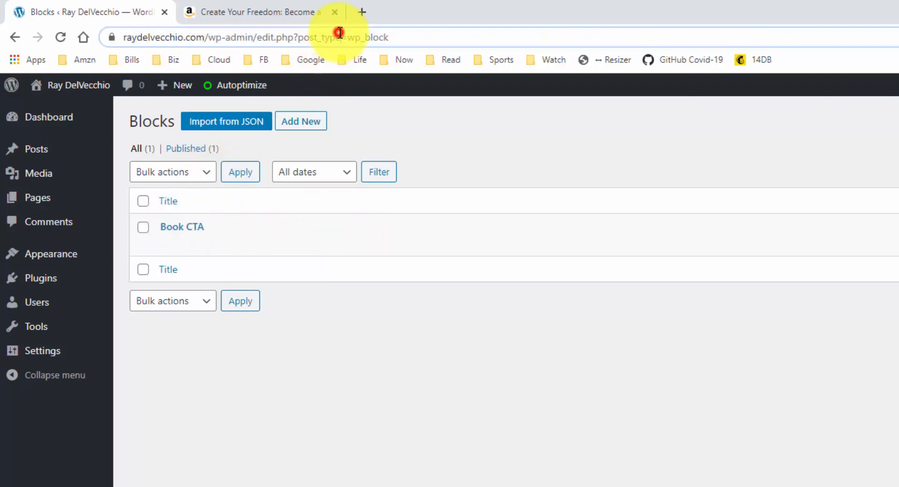
{"action": "left_click", "coordinate": [371, 33]}
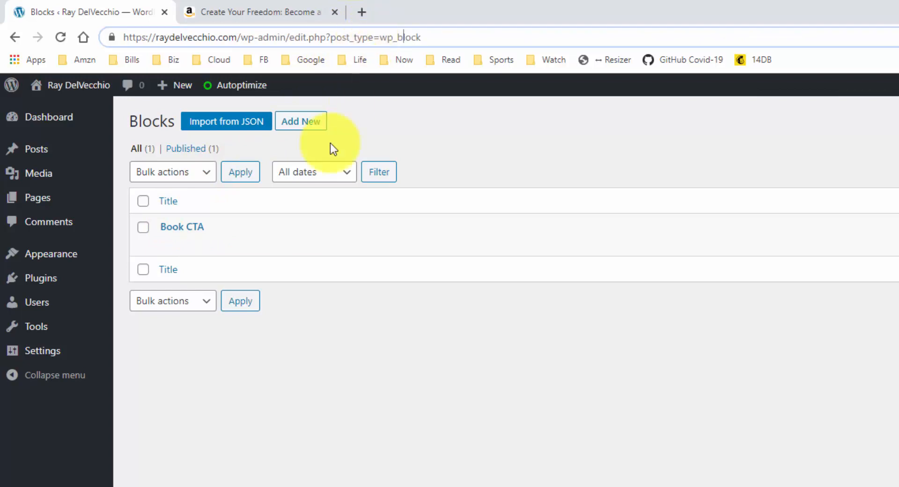
Open the Contact page for editing and add an empty block below the "Email me" paragraph.
{"action": "left_click", "coordinate": [84, 195]}
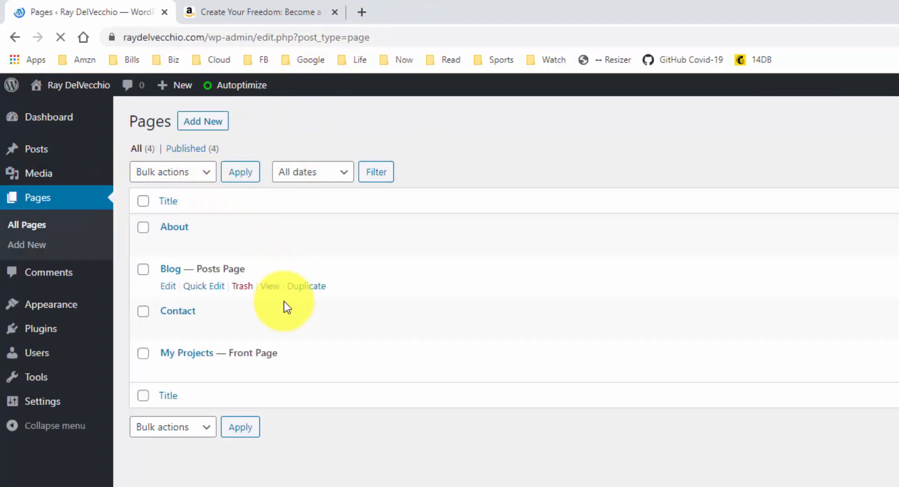
{"action": "left_click", "coordinate": [164, 315]}
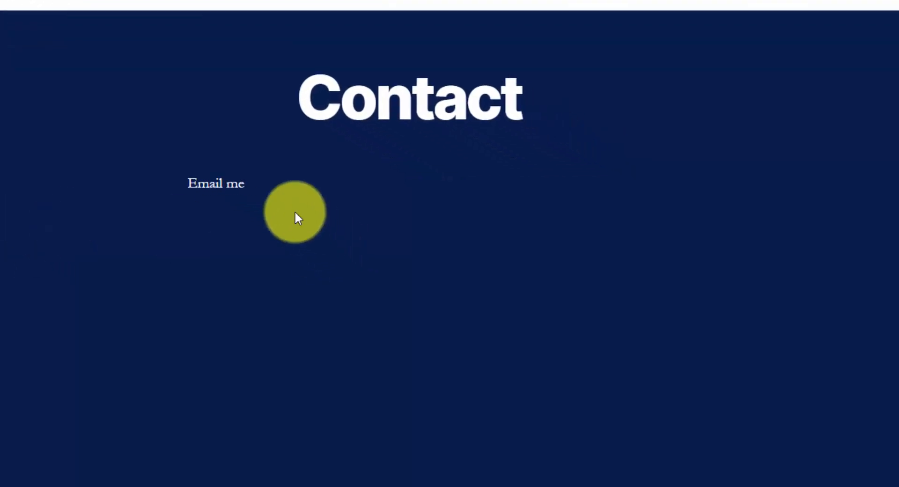
{"action": "left_click", "coordinate": [288, 188]}
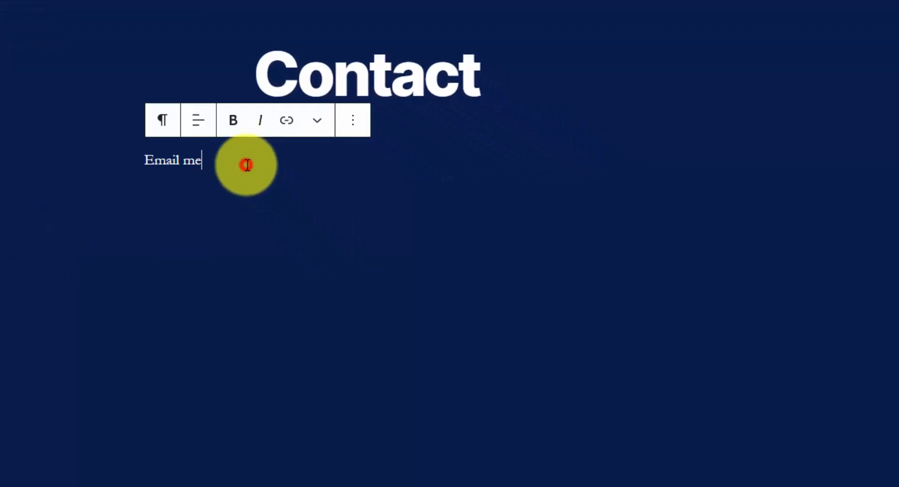
{"action": "key", "text": "Return"}
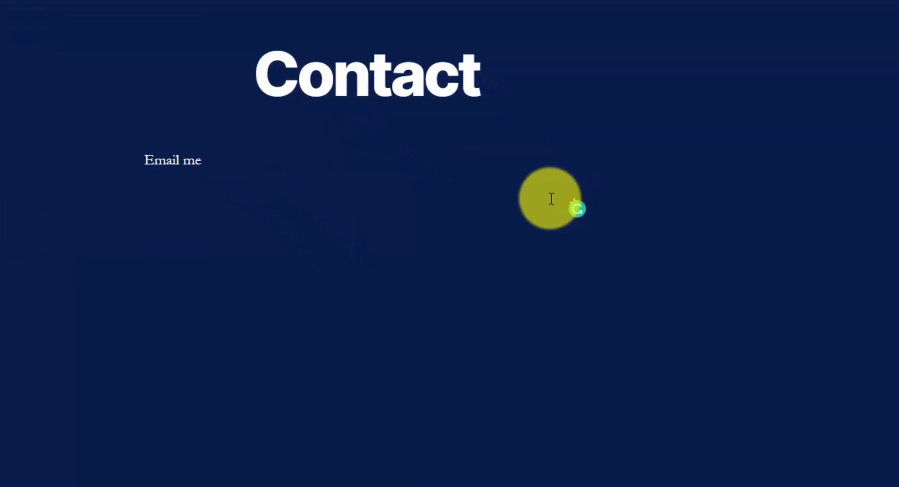
{"action": "mouse_move", "coordinate": [581, 213]}
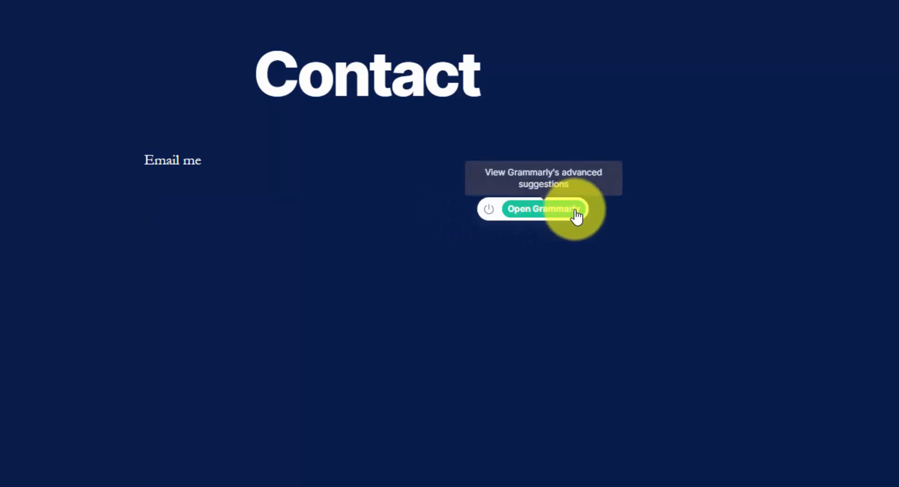
{"action": "key", "text": "Return"}
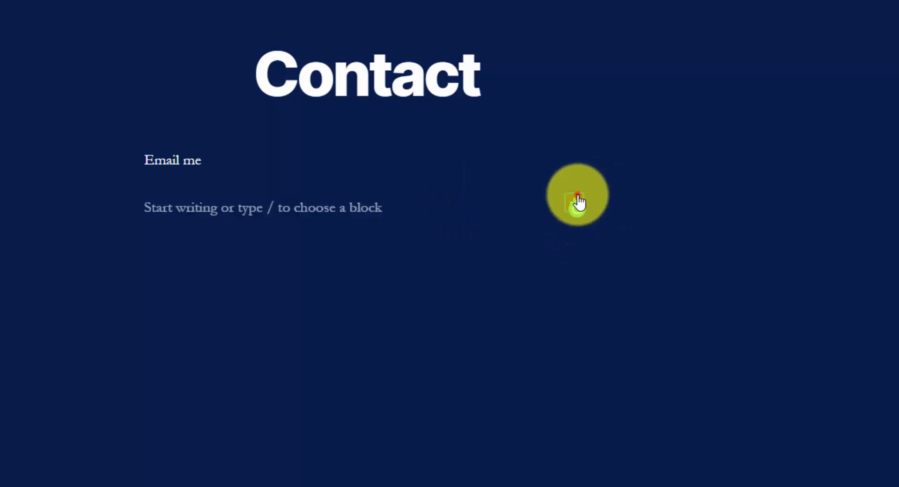
Search the available blocks for "cta" and insert the Book CTA reusable block below "Email me".
{"action": "left_click", "coordinate": [575, 203]}
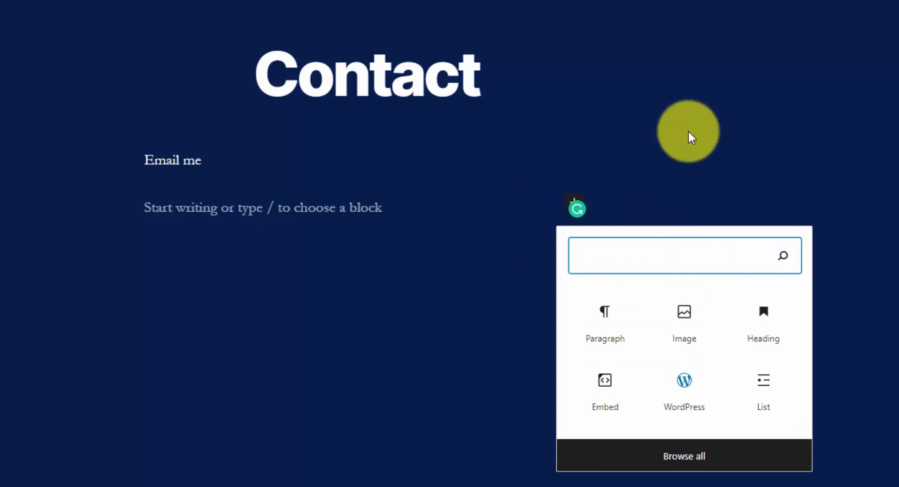
{"action": "type", "text": "cta"}
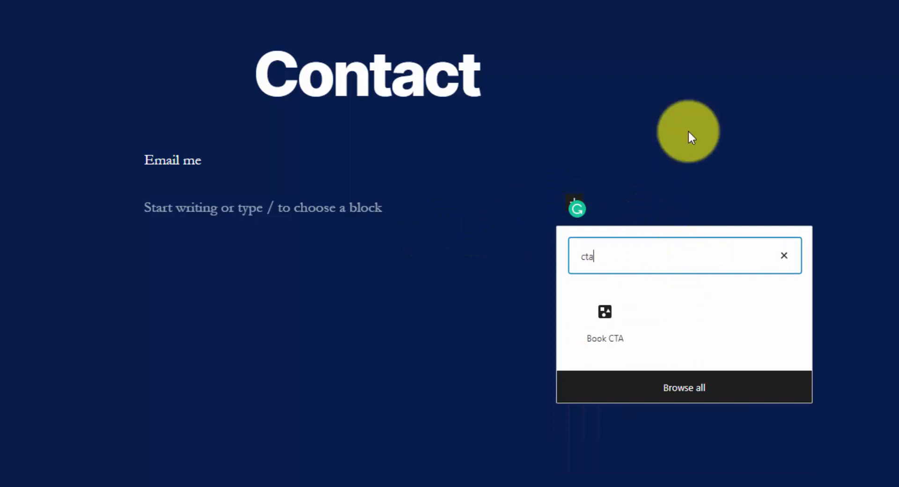
{"action": "left_click", "coordinate": [619, 333]}
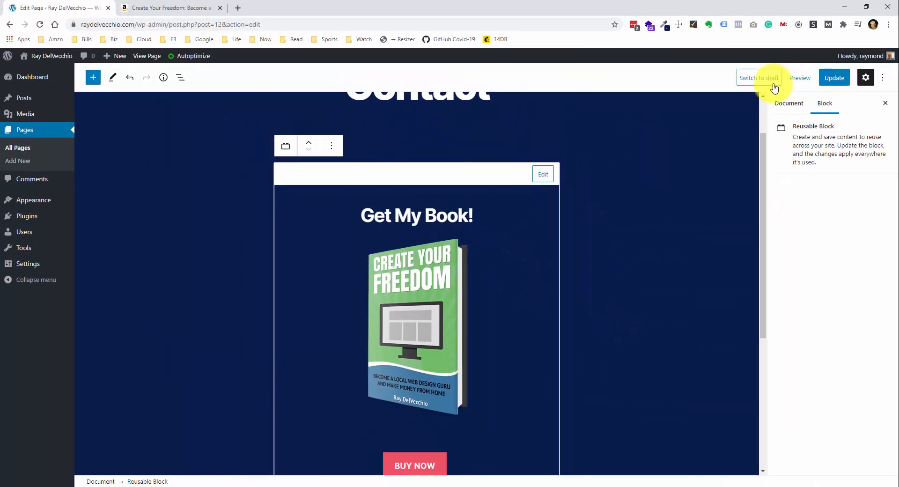
Update the Contact page and check the inserted Book CTA block on the published page in a separate tab.
{"action": "left_click", "coordinate": [836, 78]}
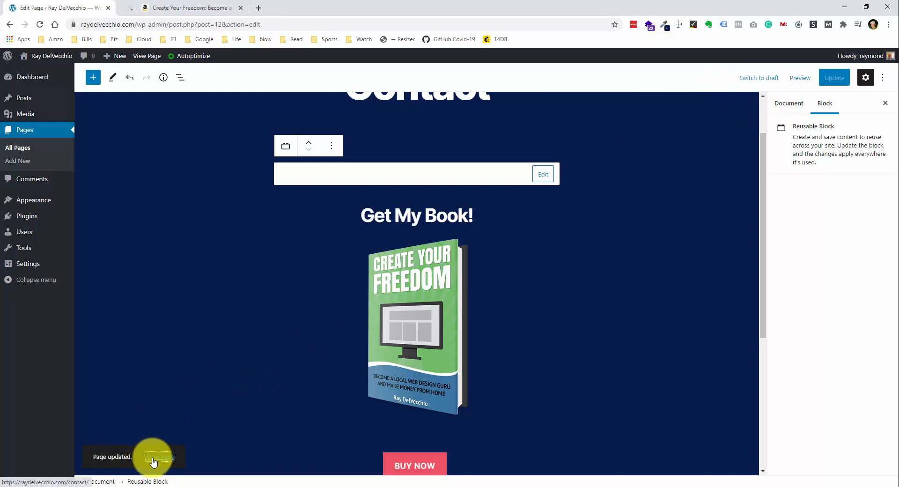
{"action": "left_click", "coordinate": [161, 457], "text": "ctrl"}
{"action": "left_click", "coordinate": [170, 7]}
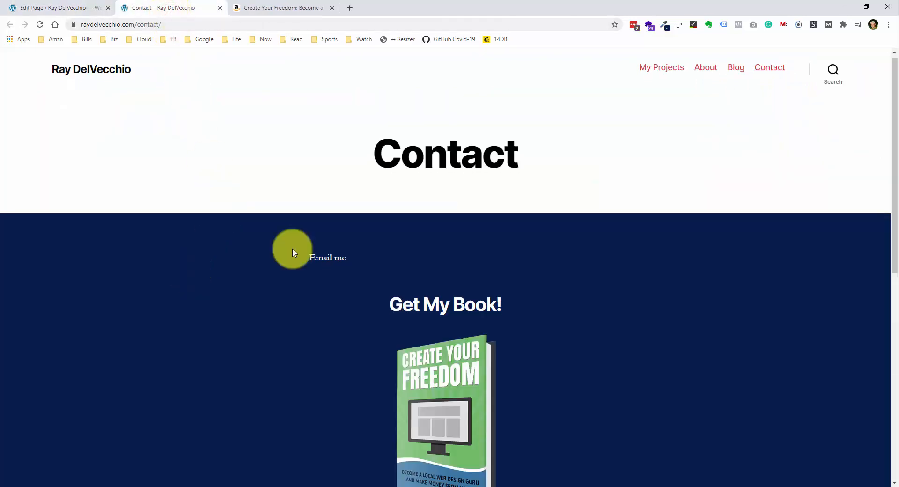
{"action": "scroll", "coordinate": [293, 253], "scroll_direction": "down", "scroll_amount": 3}
{"action": "scroll", "coordinate": [293, 250], "scroll_direction": "down", "scroll_amount": 2}
{"action": "scroll", "coordinate": [506, 225], "scroll_direction": "up", "scroll_amount": 1}
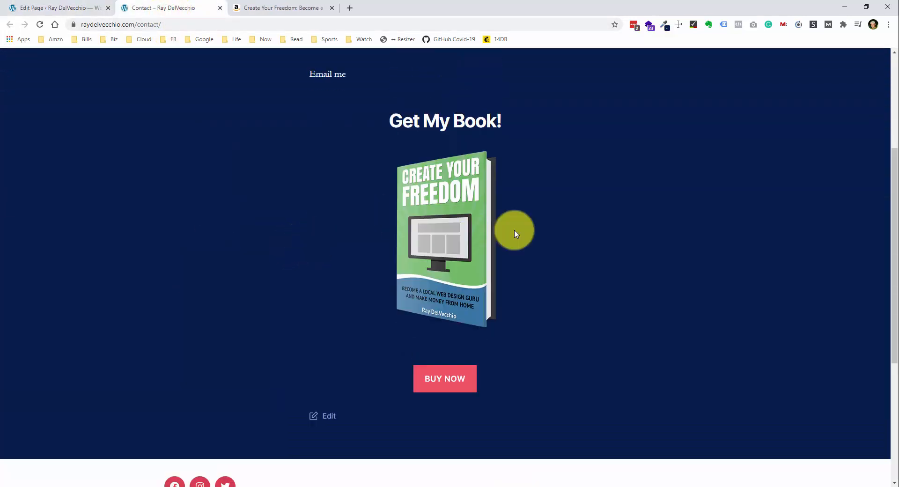
{"action": "scroll", "coordinate": [514, 232], "scroll_direction": "up", "scroll_amount": 3}
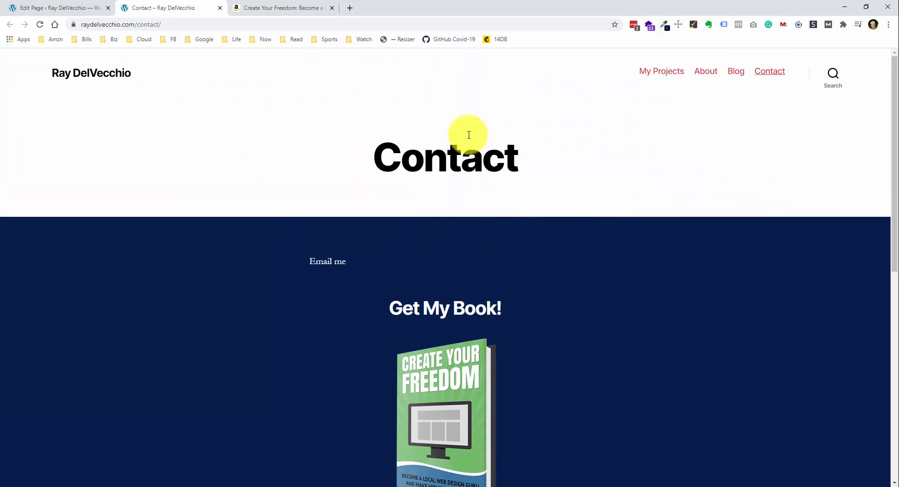
{"action": "left_click", "coordinate": [88, 9]}
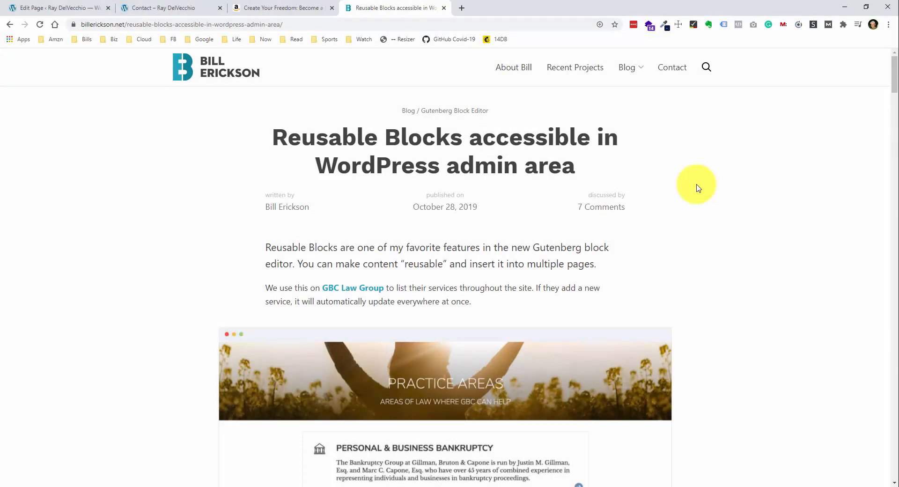
Read the article on accessing reusable blocks in the admin area, examining add_menu_page and edit.php?post_type=wp_block in its code snippet.
{"action": "scroll", "coordinate": [697, 187], "scroll_direction": "down", "scroll_amount": 12}
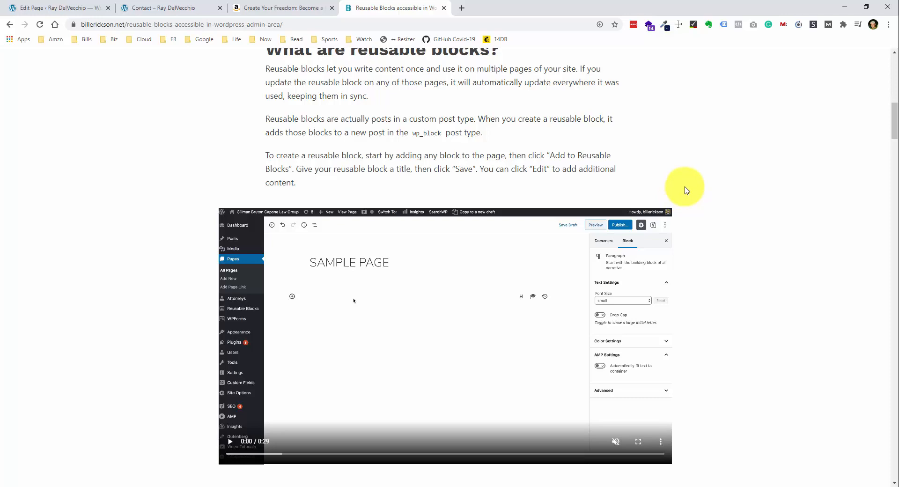
{"action": "scroll", "coordinate": [689, 187], "scroll_direction": "down", "scroll_amount": 3}
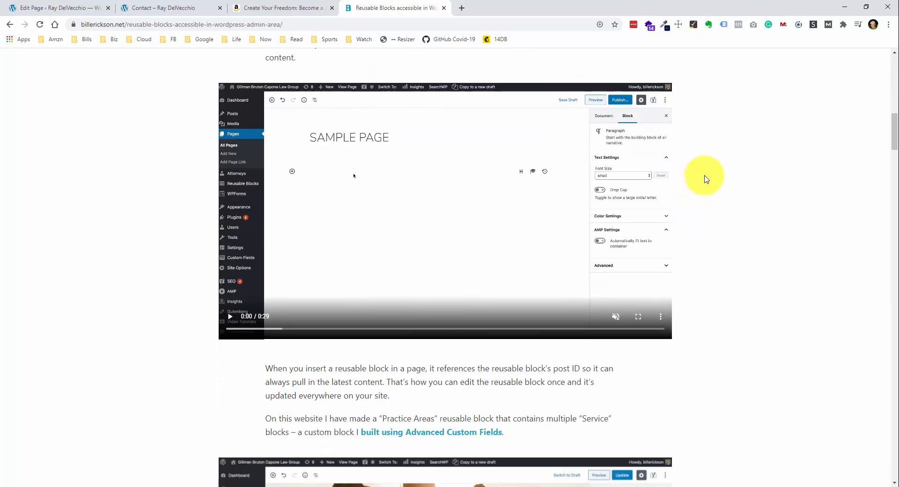
{"action": "scroll", "coordinate": [712, 173], "scroll_direction": "down", "scroll_amount": 1}
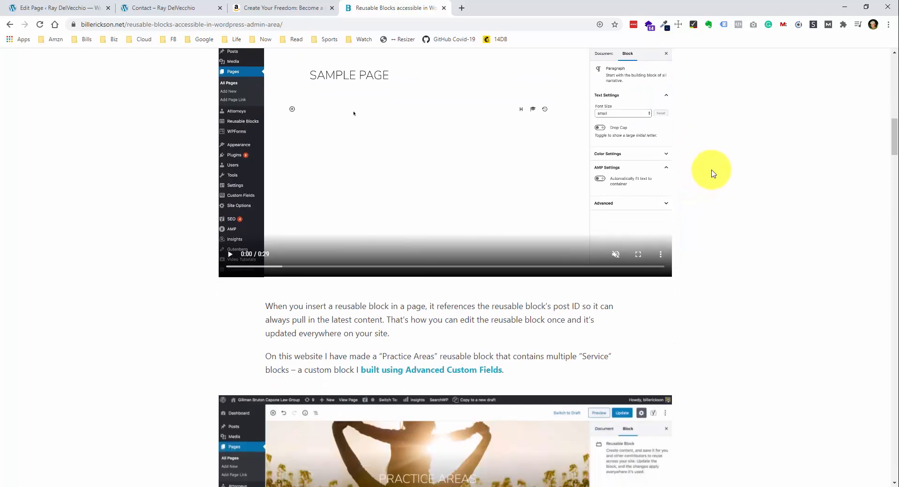
{"action": "scroll", "coordinate": [716, 168], "scroll_direction": "down", "scroll_amount": 3}
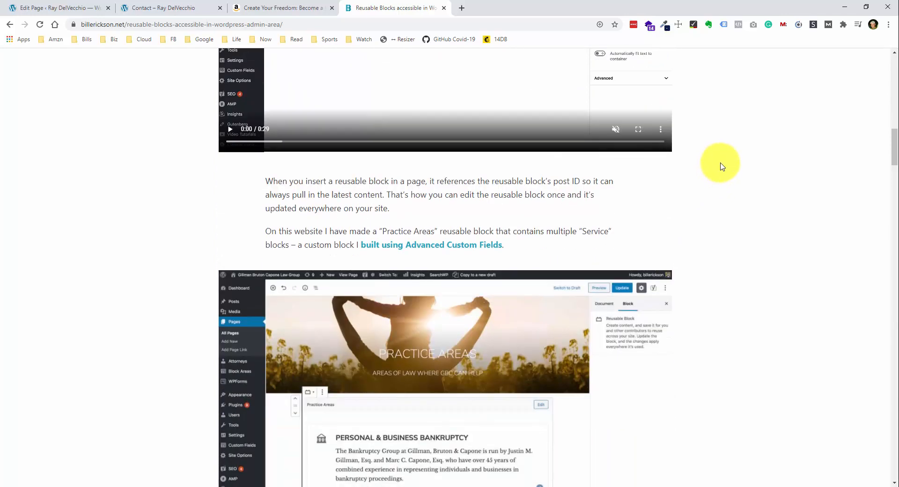
{"action": "scroll", "coordinate": [720, 166], "scroll_direction": "down", "scroll_amount": 10}
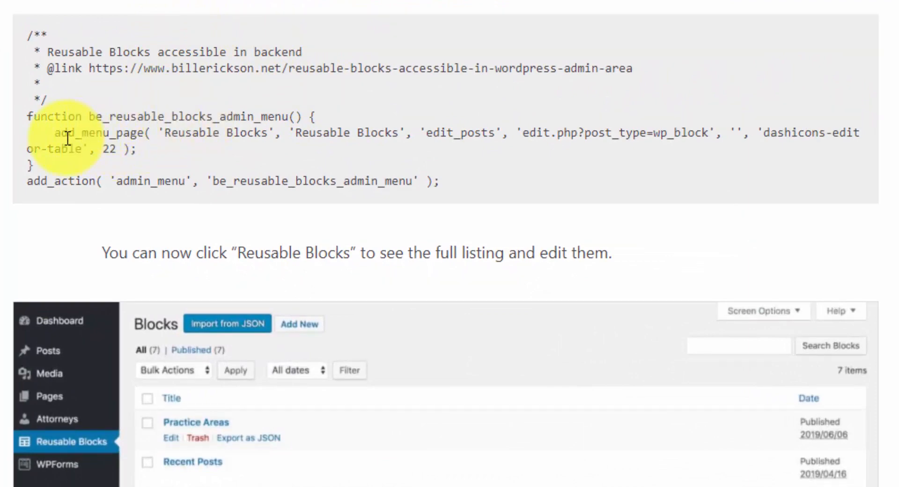
{"action": "left_click_drag", "start_coordinate": [55, 133], "coordinate": [144, 132]}
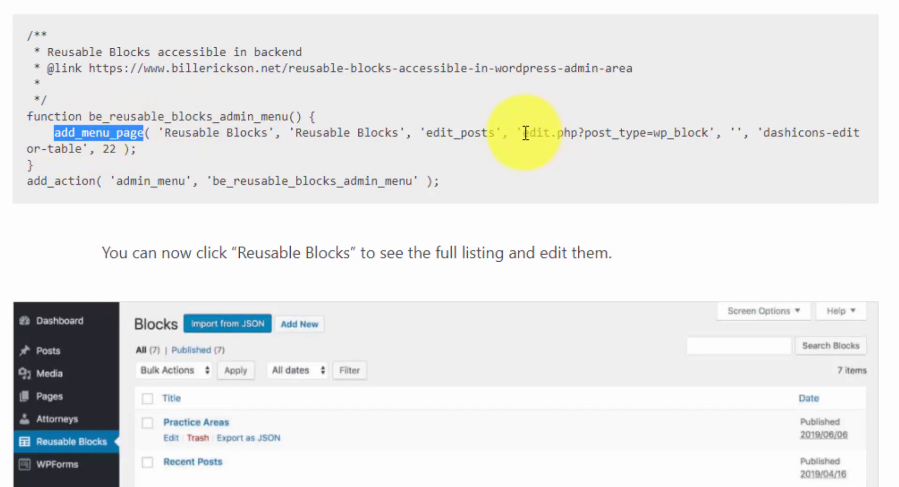
{"action": "left_click_drag", "start_coordinate": [523, 133], "coordinate": [712, 128]}
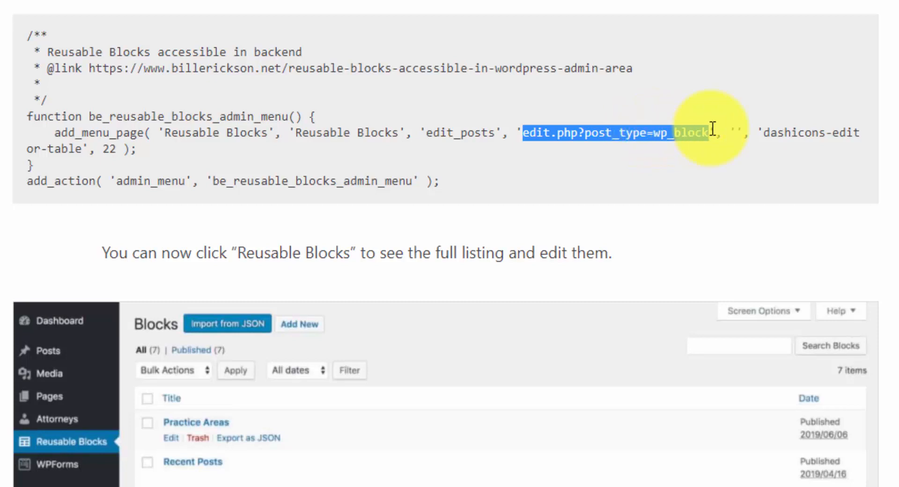
{"action": "left_click", "coordinate": [713, 129]}
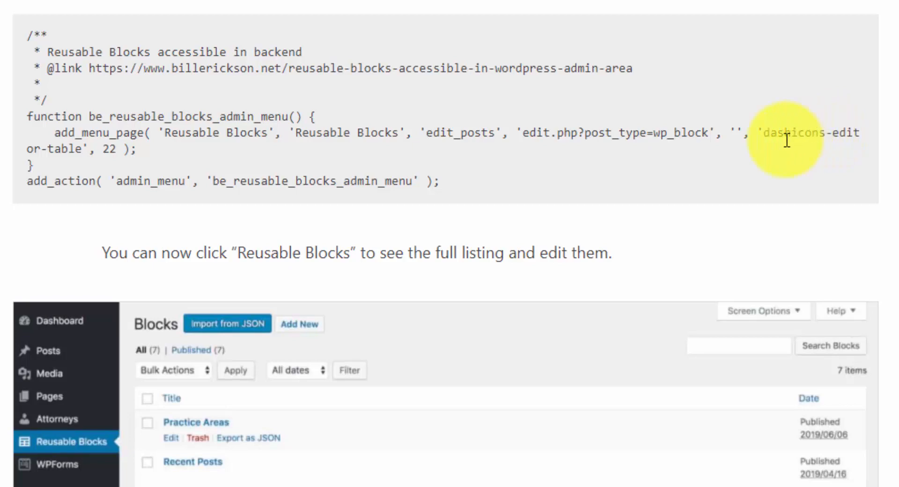
Copy the article's full reusable blocks code snippet and open the child theme's functions.php in the WordPress Theme Editor.
{"action": "left_click_drag", "start_coordinate": [493, 178], "coordinate": [24, 33]}
{"action": "key", "text": "ctrl+c"}
{"action": "left_click", "coordinate": [89, 11]}
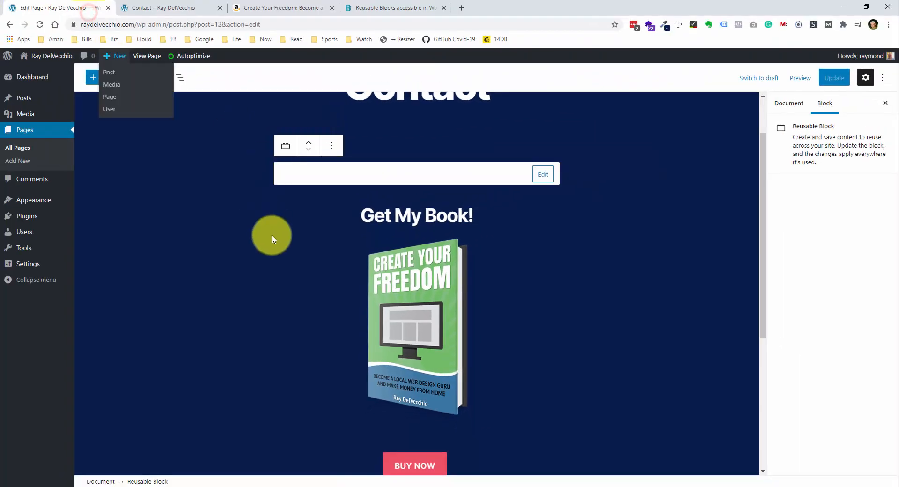
{"action": "mouse_move", "coordinate": [65, 203]}
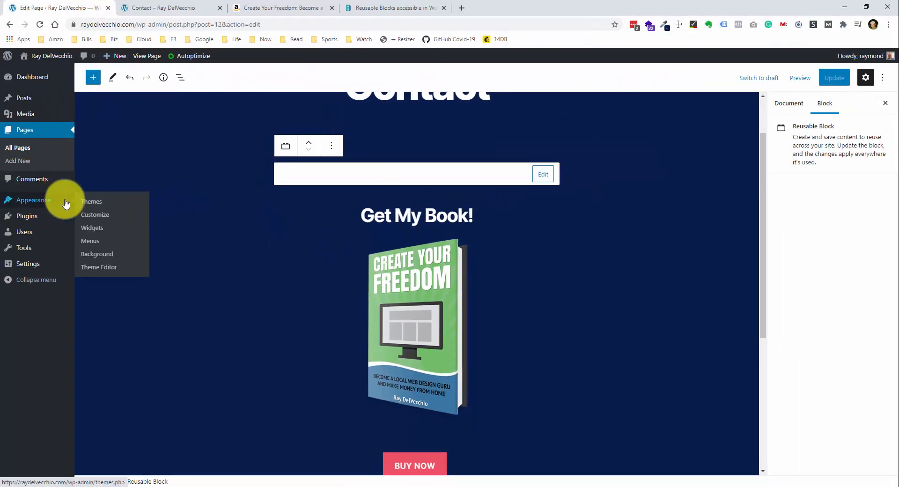
{"action": "left_click", "coordinate": [106, 267]}
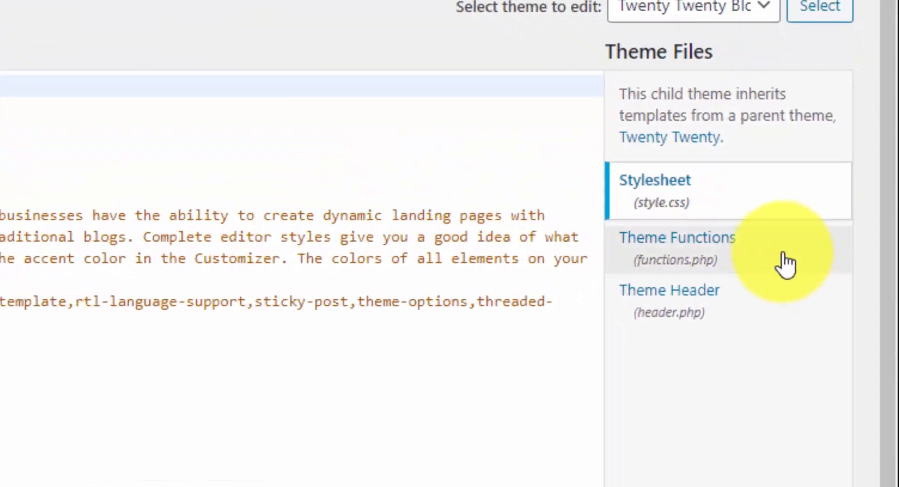
{"action": "left_click", "coordinate": [784, 262]}
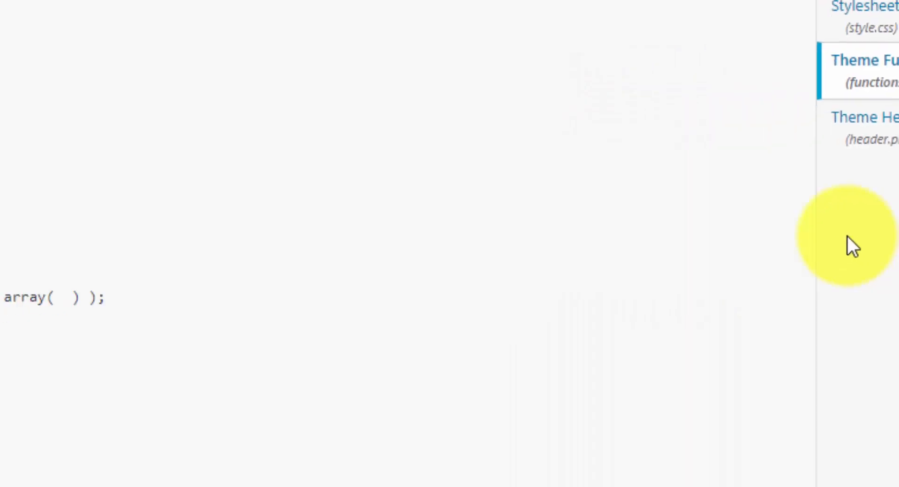
Paste the copied code below "// END ENQUEUE PARENT ACTION" in place of the stray comment slashes and save functions.php.
{"action": "key", "text": "BackSpace"}
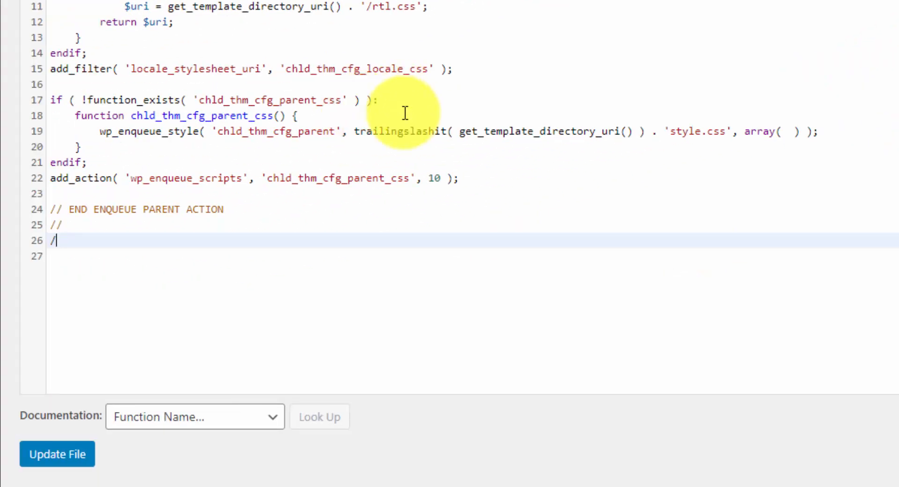
{"action": "key", "text": "BackSpace"}
{"action": "key", "text": "BackSpace"}
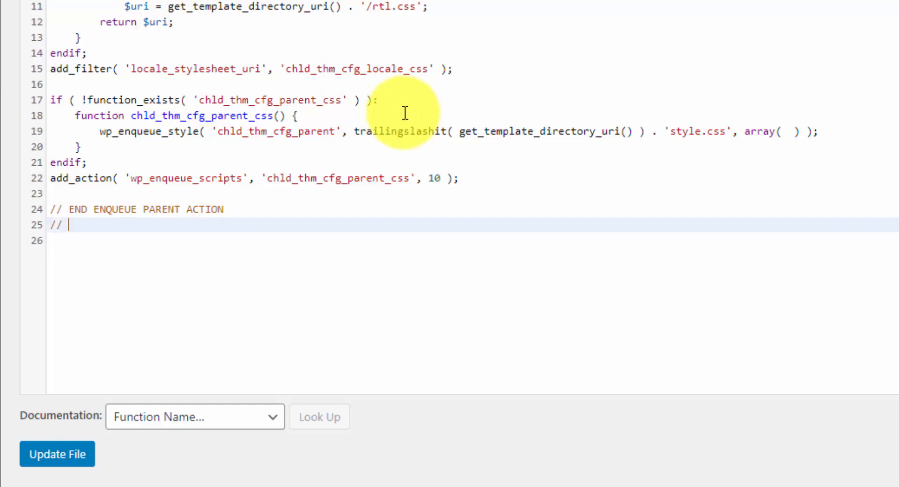
{"action": "key", "text": "BackSpace"}
{"action": "key", "text": "BackSpace"}
{"action": "key", "text": "BackSpace"}
{"action": "key", "text": "Return"}
{"action": "key", "text": "ctrl+v"}
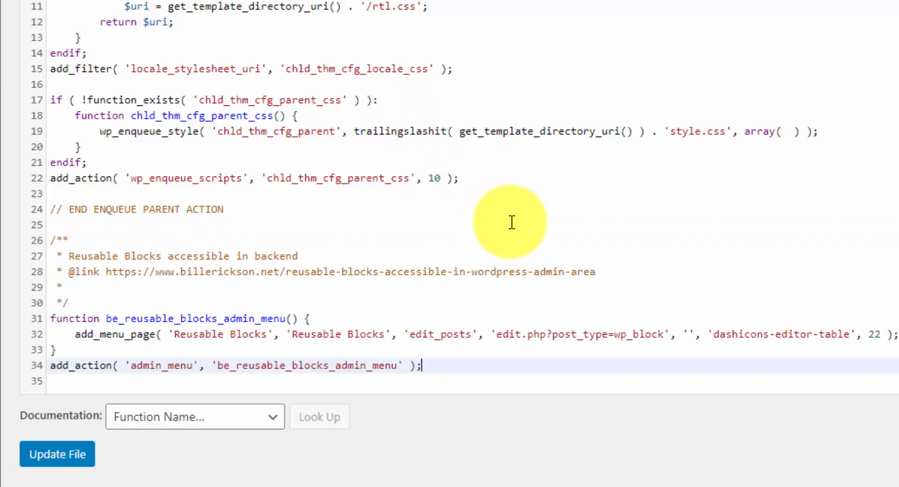
{"action": "left_click", "coordinate": [57, 454]}
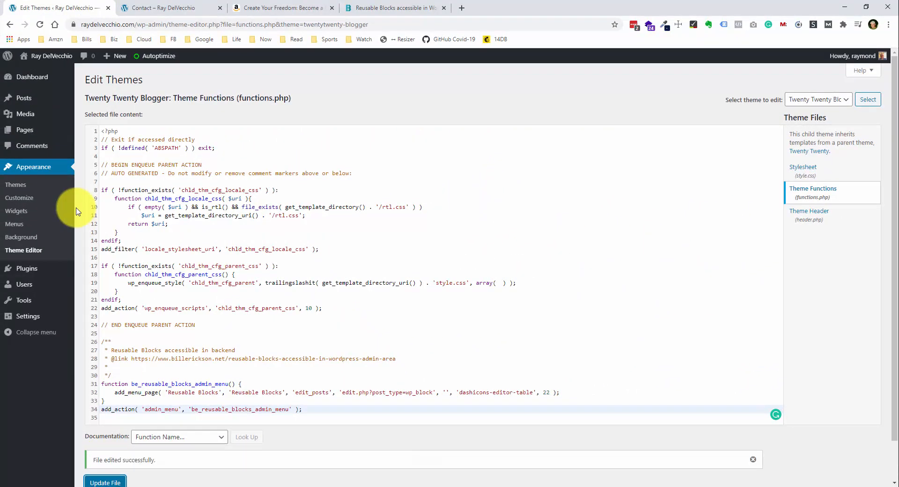
Reload the admin area on the Dashboard and open the Reusable Blocks management page.
{"action": "mouse_move", "coordinate": [41, 80]}
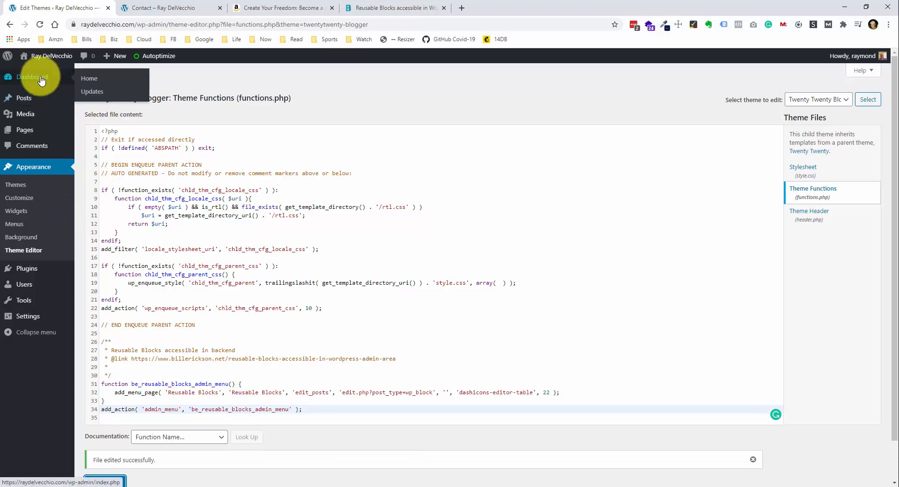
{"action": "left_click", "coordinate": [40, 79]}
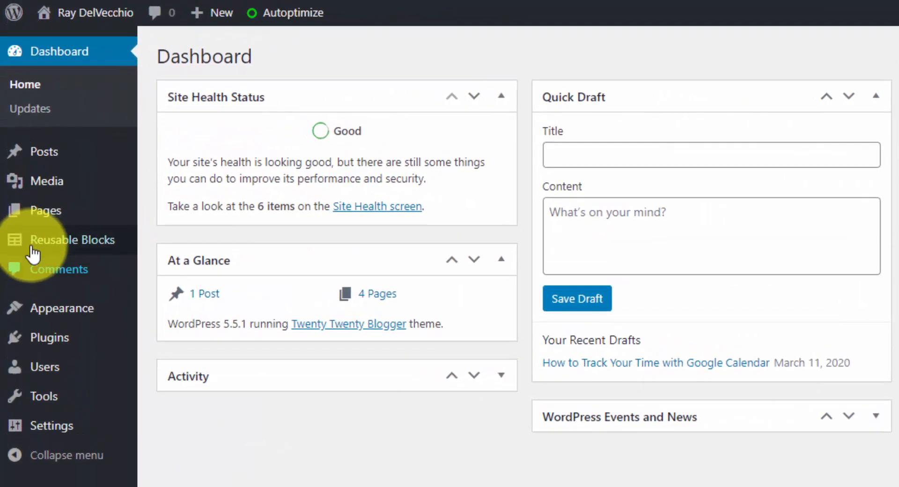
{"action": "left_click", "coordinate": [34, 241]}
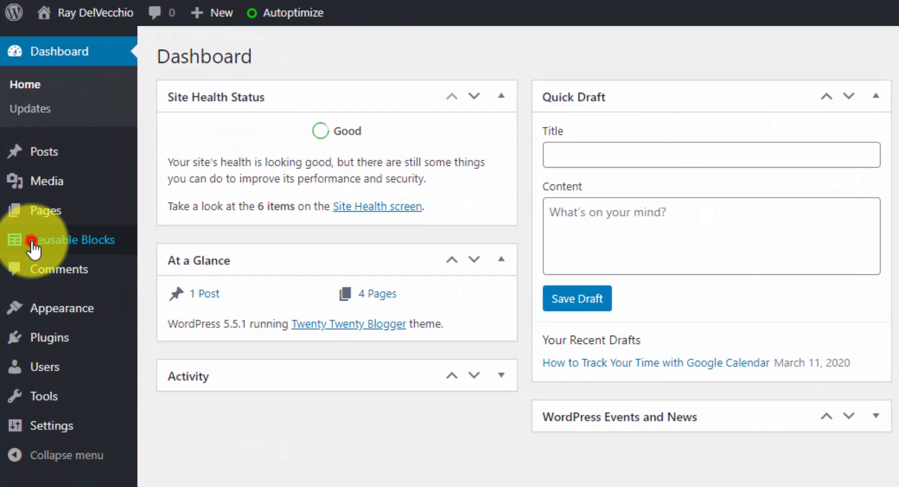